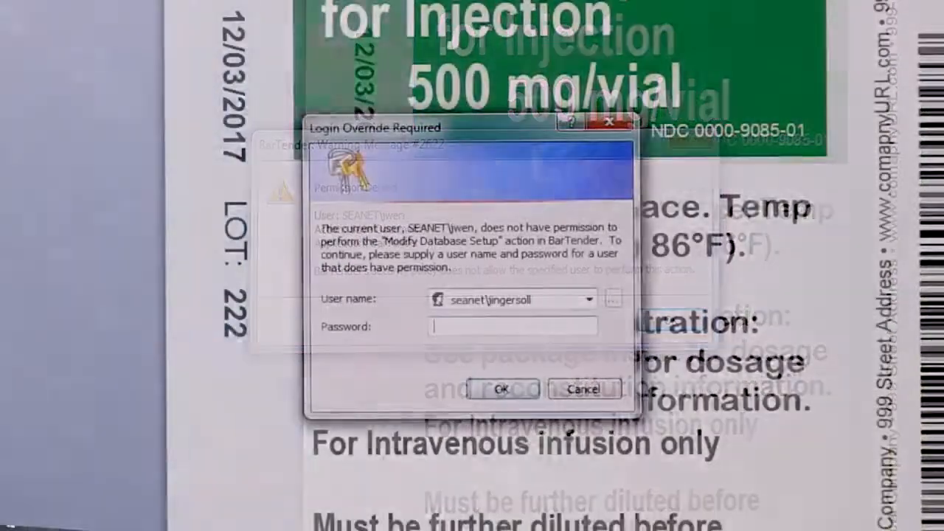
Enter the authorized user's password in the login override prompt for the Modify Database Setup action.
{"action": "type", "text": "*****"}
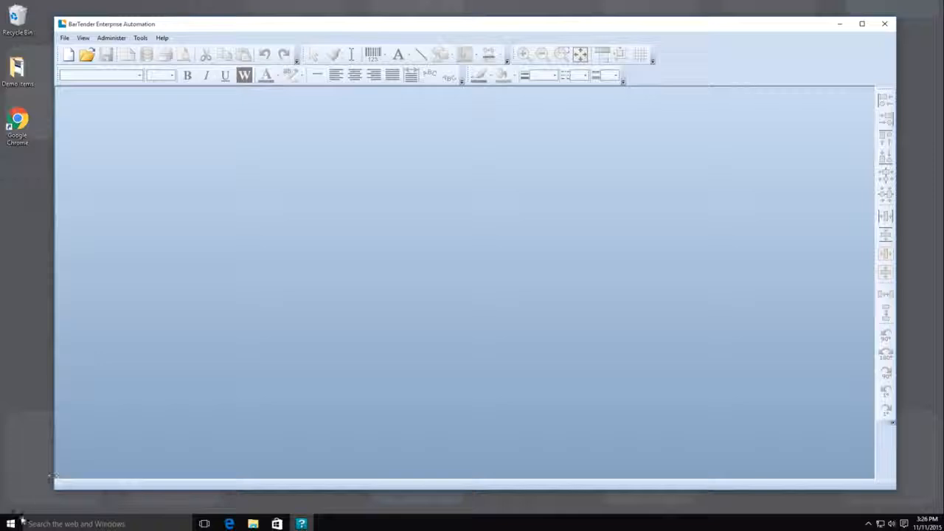
Open the BarTender Administration Console and allow it to make changes to the PC.
{"action": "left_click", "coordinate": [10, 524]}
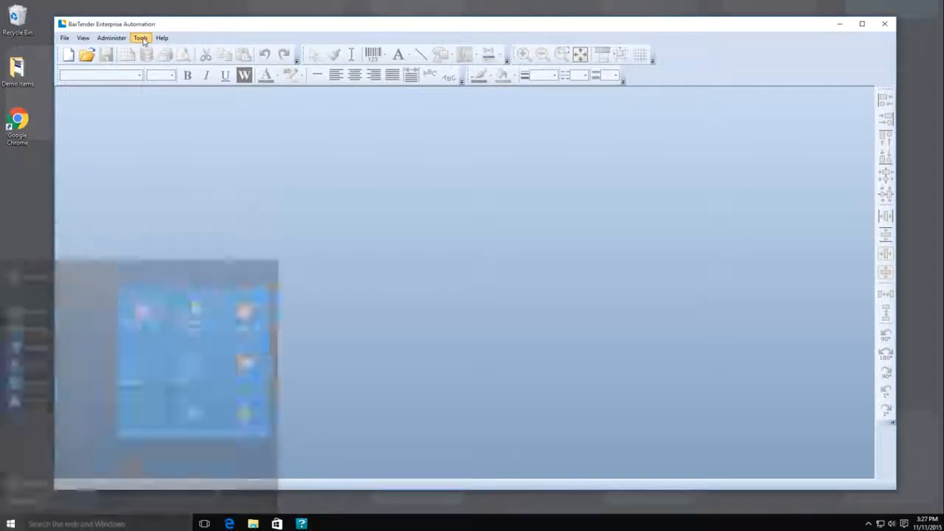
{"action": "left_click", "coordinate": [141, 38]}
{"action": "left_click", "coordinate": [151, 82]}
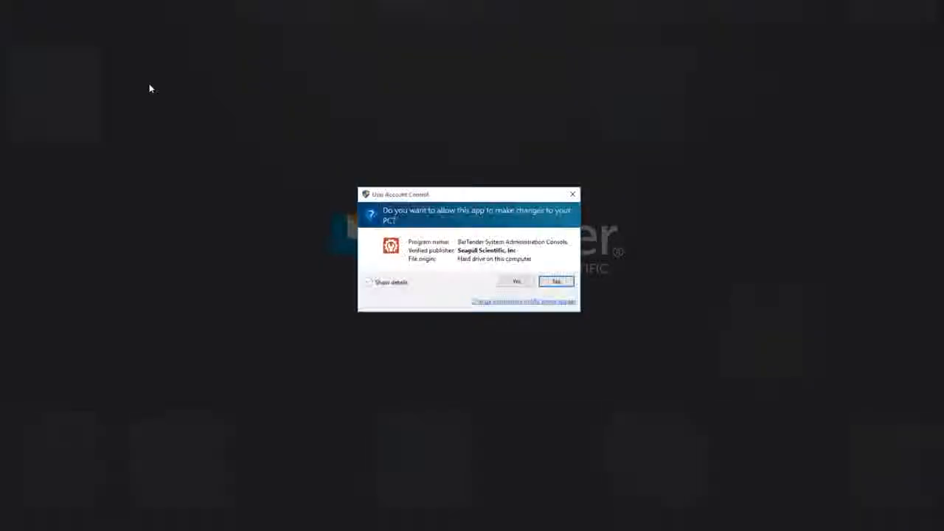
{"action": "left_click", "coordinate": [515, 283]}
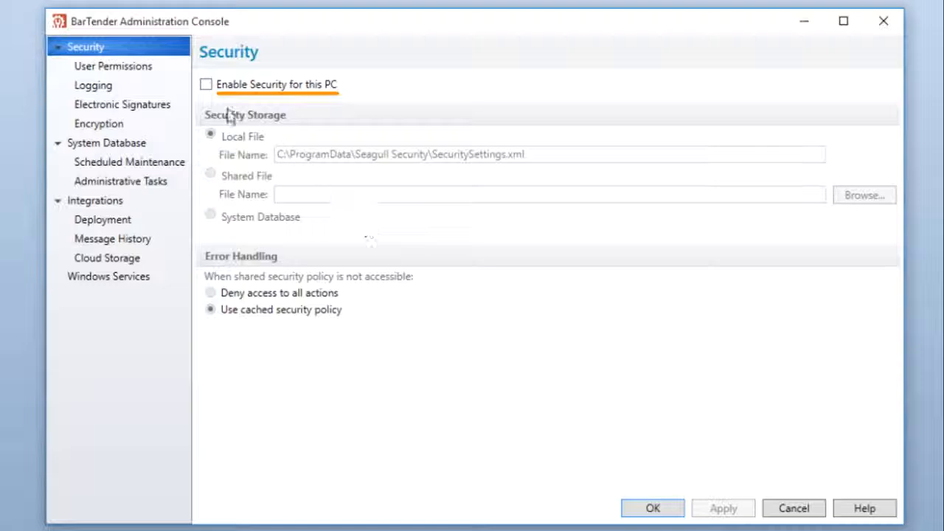
Enable security for this PC, stored in the System Database, with the cached security policy used when the shared policy is inaccessible.
{"action": "left_click", "coordinate": [205, 86]}
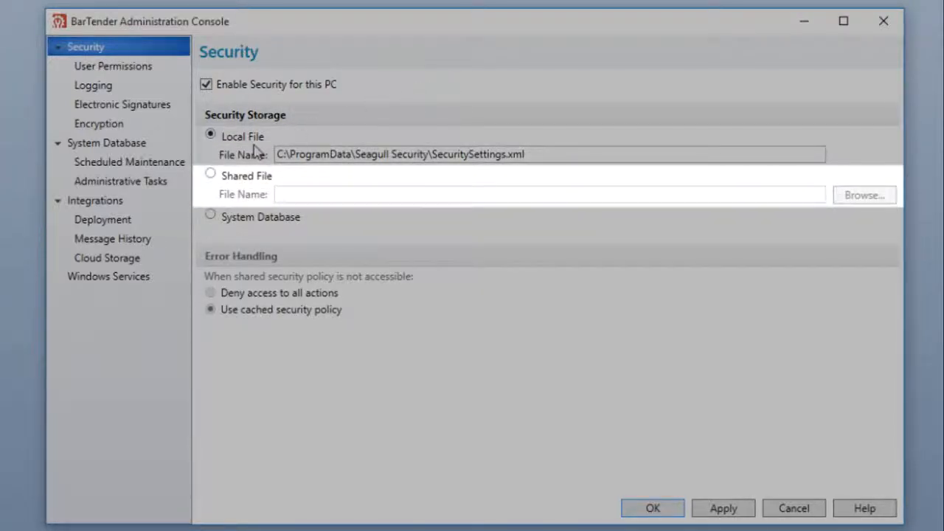
{"action": "left_click", "coordinate": [211, 177]}
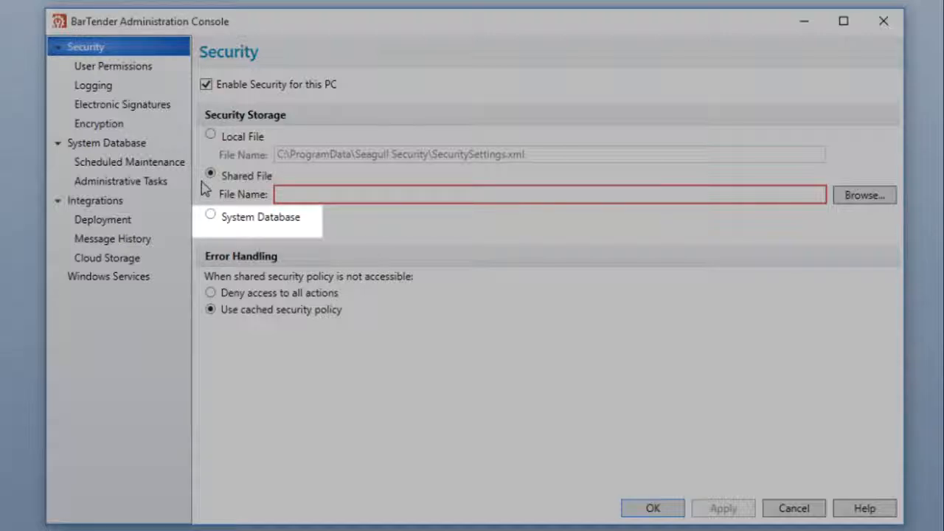
{"action": "left_click", "coordinate": [212, 218]}
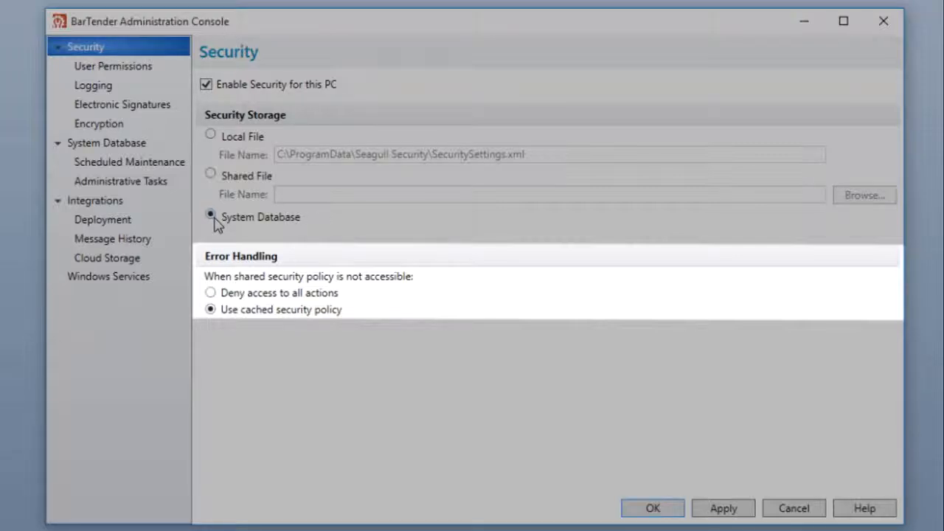
{"action": "left_click", "coordinate": [211, 292]}
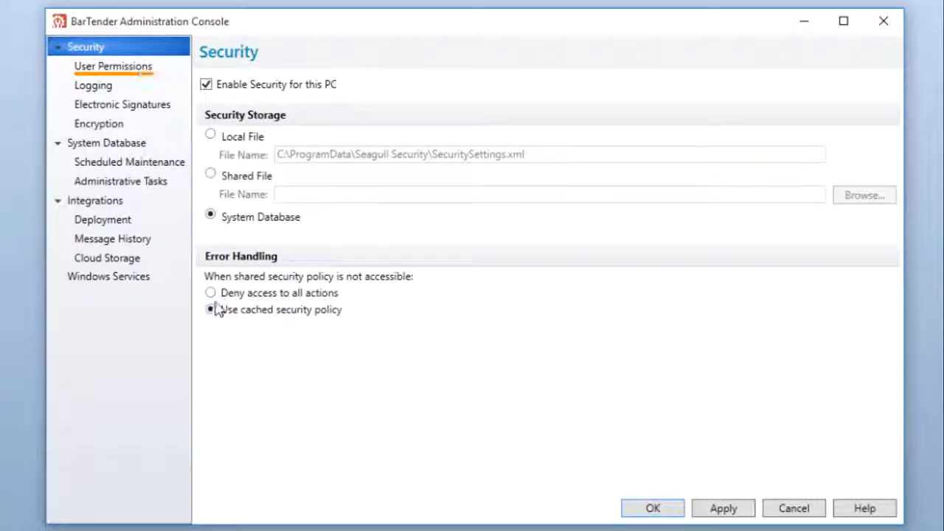
Add the local Guest account to the users and groups in User Permissions.
{"action": "left_click", "coordinate": [166, 62]}
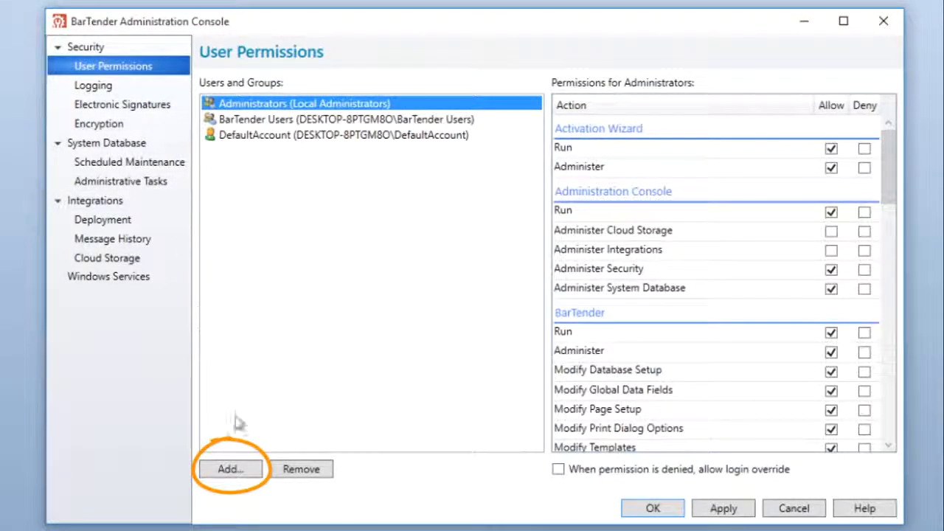
{"action": "left_click", "coordinate": [241, 473]}
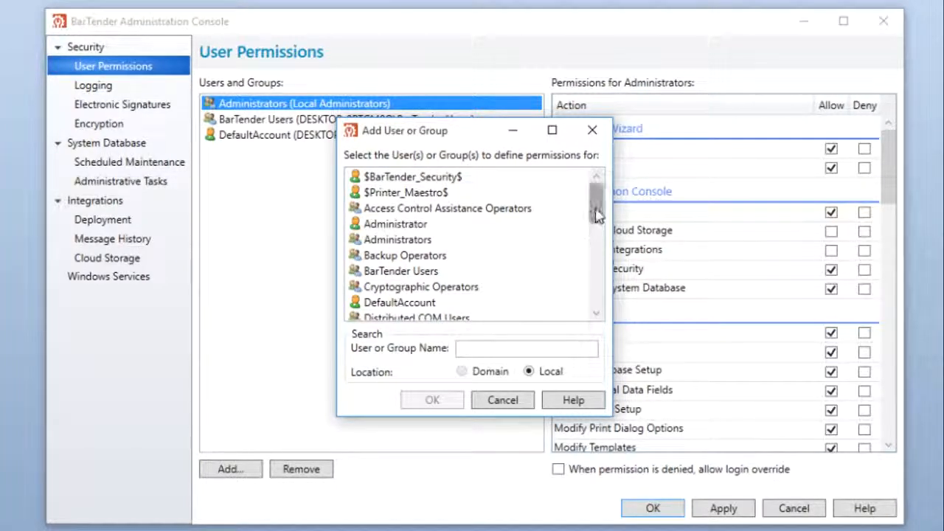
{"action": "left_click_drag", "start_coordinate": [595, 197], "coordinate": [595, 267]}
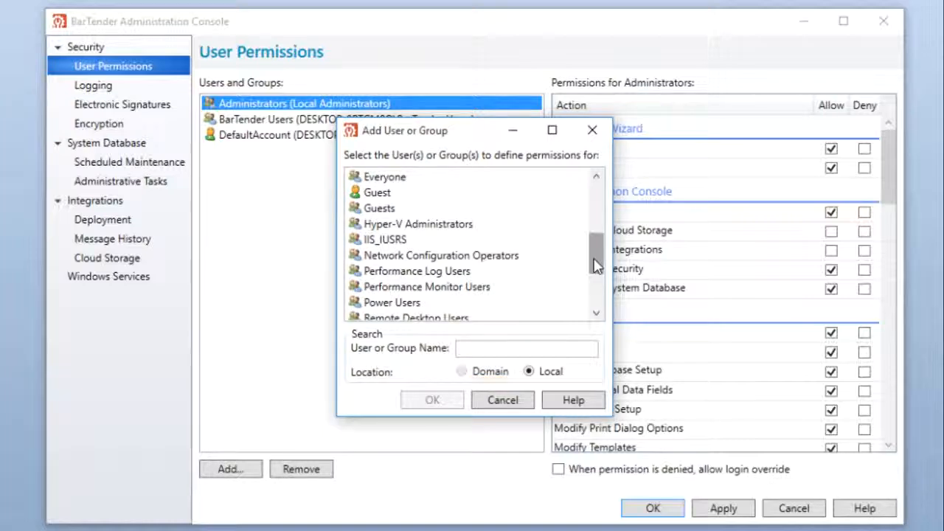
{"action": "left_click", "coordinate": [371, 195]}
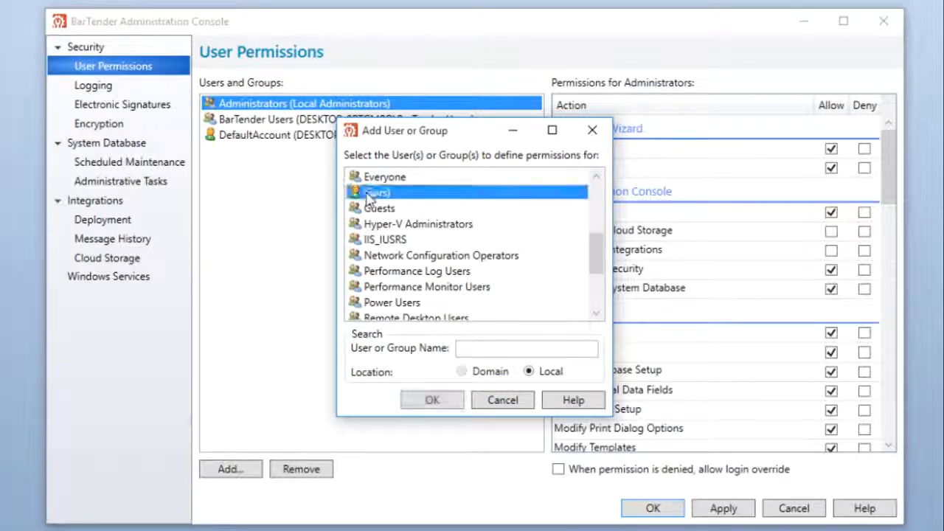
{"action": "left_click", "coordinate": [446, 406]}
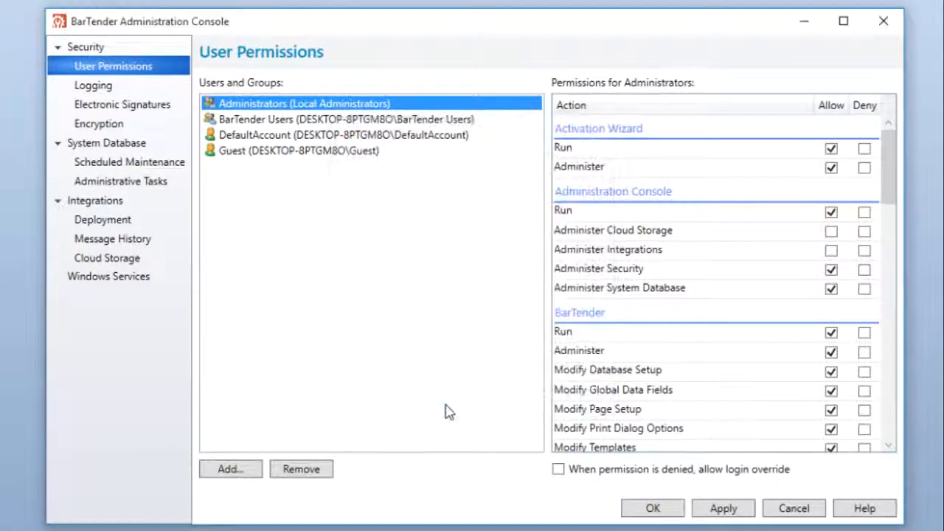
Remove the DefaultAccount user from User Permissions and confirm its removal.
{"action": "left_click", "coordinate": [432, 136]}
{"action": "left_click", "coordinate": [313, 476]}
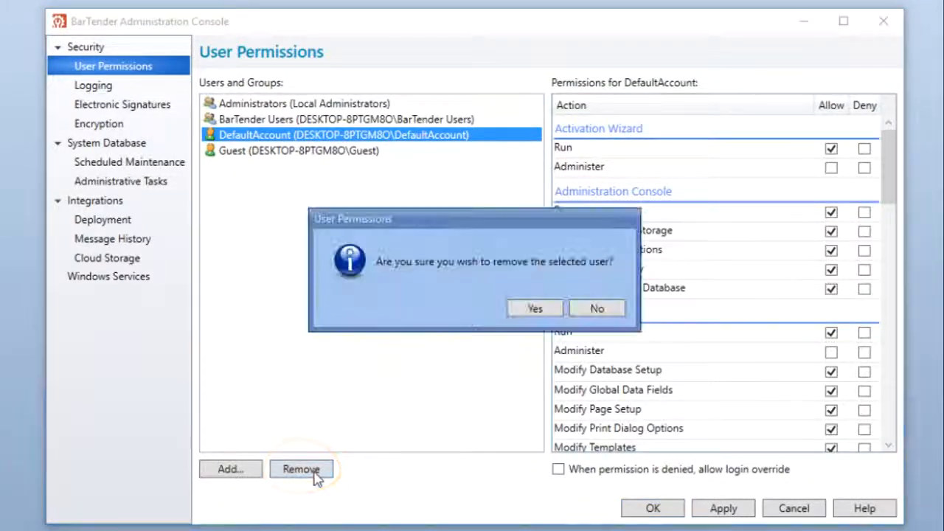
{"action": "left_click", "coordinate": [528, 310]}
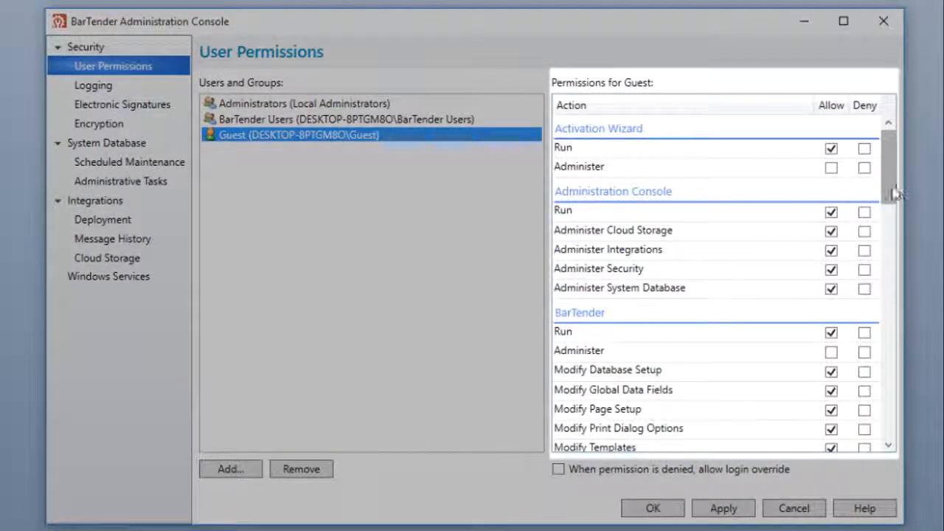
Deny Guest the BarTender permissions Administer, Modify Database Setup, Modify Global Data Fields, Modify Page Setup and Modify Print Dialog Options, clear Modify Templates, and apply.
{"action": "left_click_drag", "start_coordinate": [892, 190], "coordinate": [860, 220]}
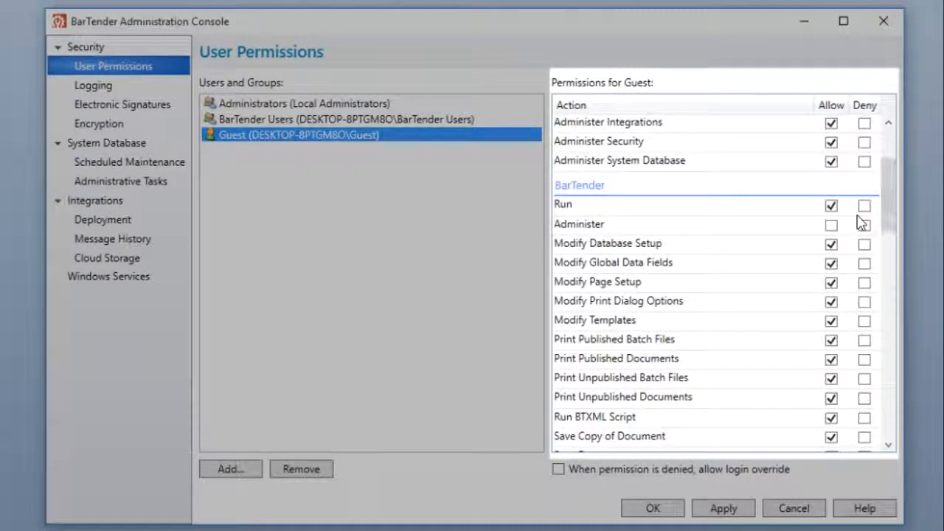
{"action": "left_click", "coordinate": [865, 246]}
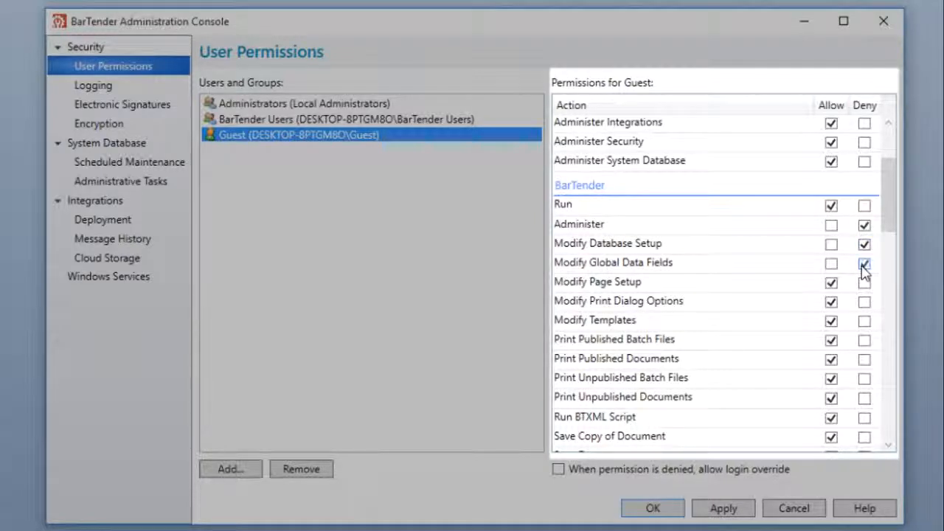
{"action": "left_click", "coordinate": [863, 284]}
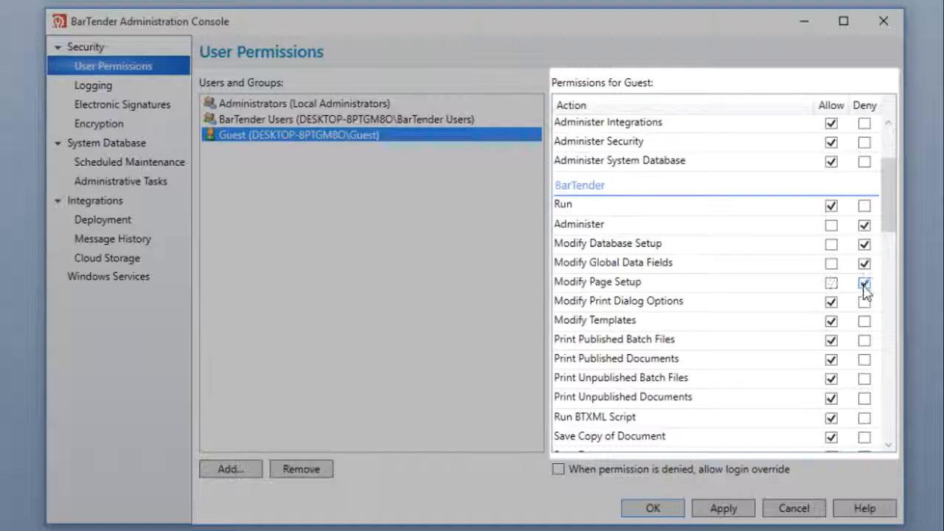
{"action": "left_click", "coordinate": [864, 303]}
{"action": "left_click", "coordinate": [830, 323]}
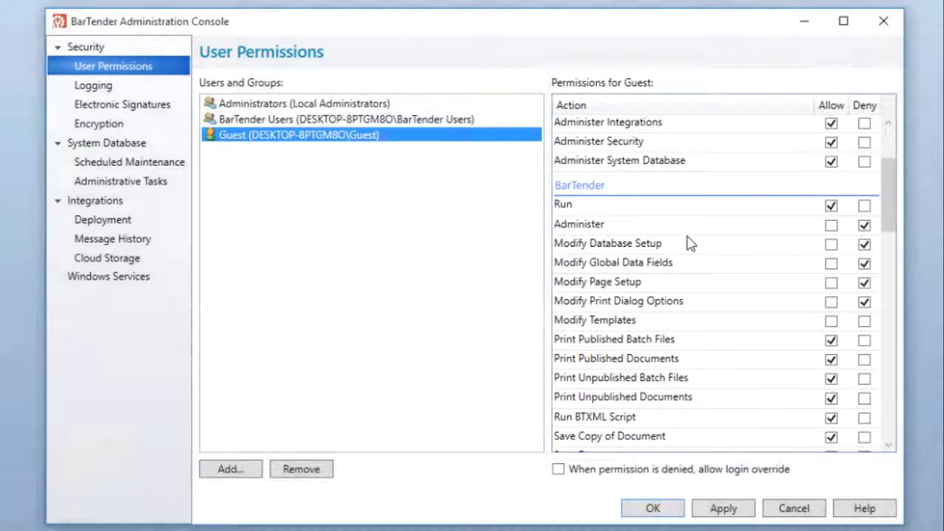
{"action": "right_click", "coordinate": [688, 243]}
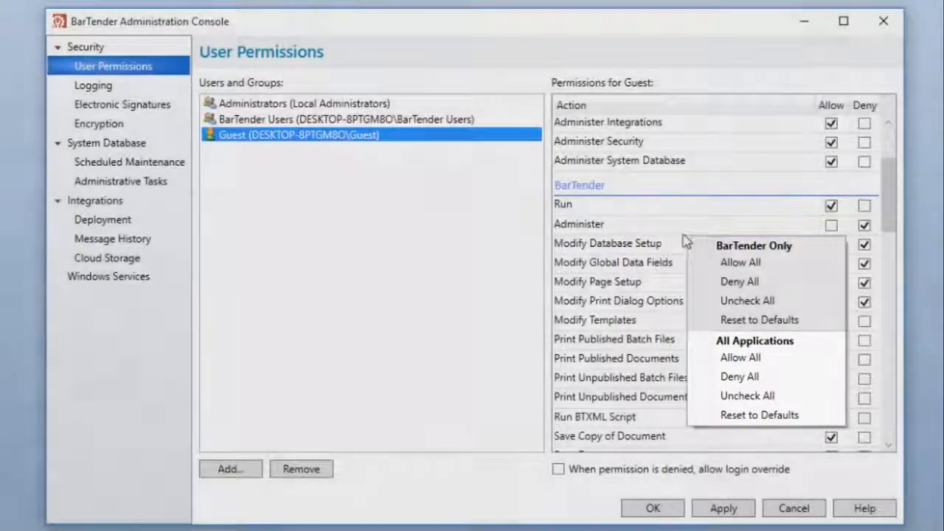
{"action": "left_click", "coordinate": [678, 231]}
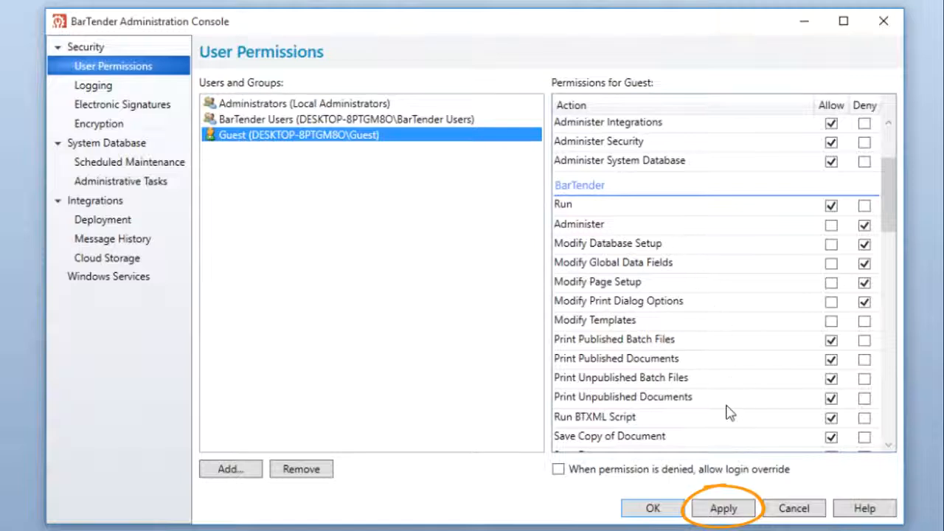
{"action": "left_click", "coordinate": [729, 517]}
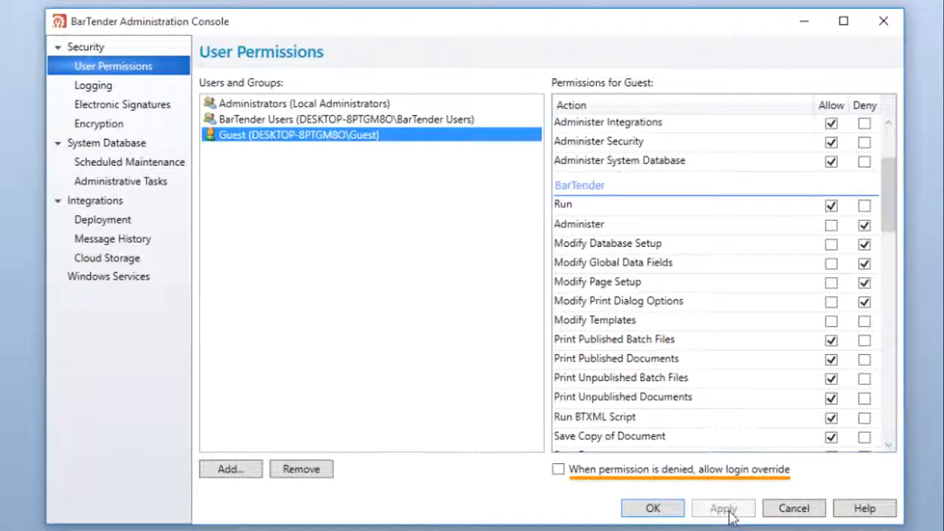
Allow login override when permission is denied and apply the user permission settings.
{"action": "left_click", "coordinate": [558, 470]}
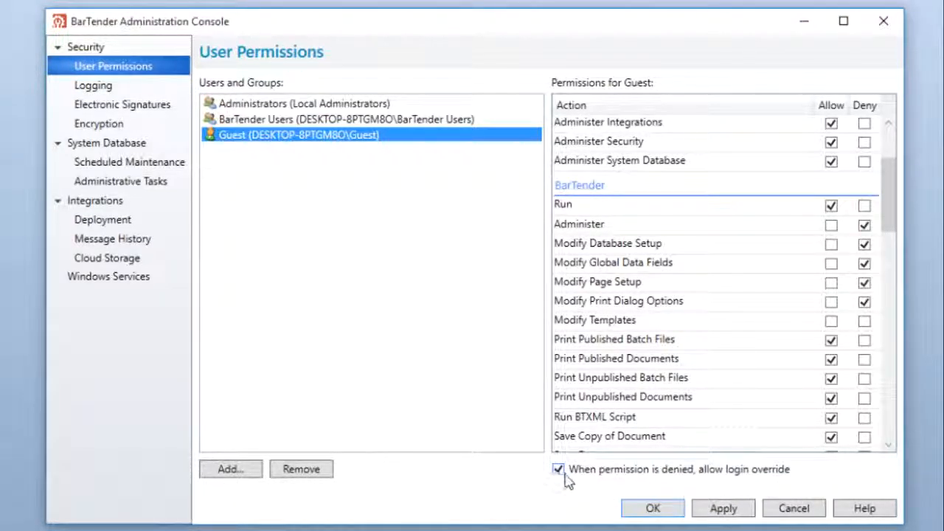
{"action": "left_click", "coordinate": [725, 508]}
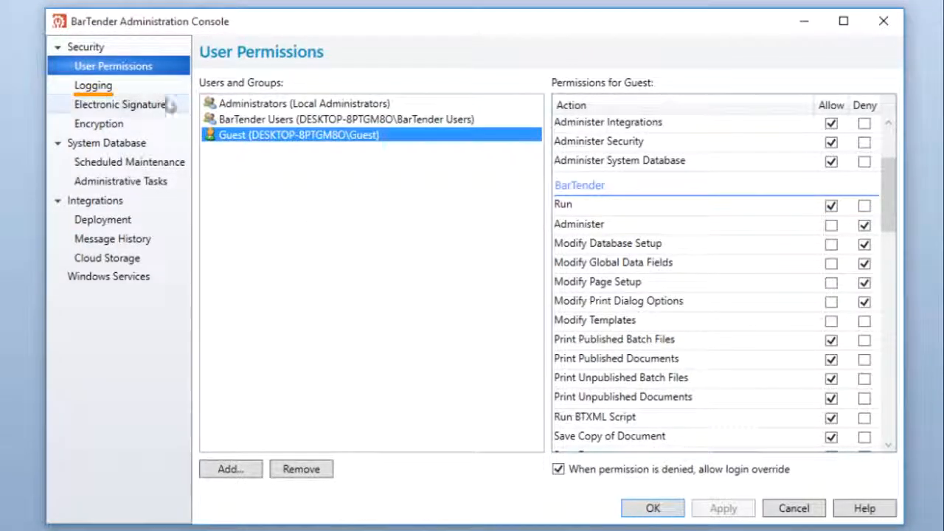
Enable logging of permission checks for all BarTender actions from Save Document through Set Document Passwords.
{"action": "left_click", "coordinate": [153, 85]}
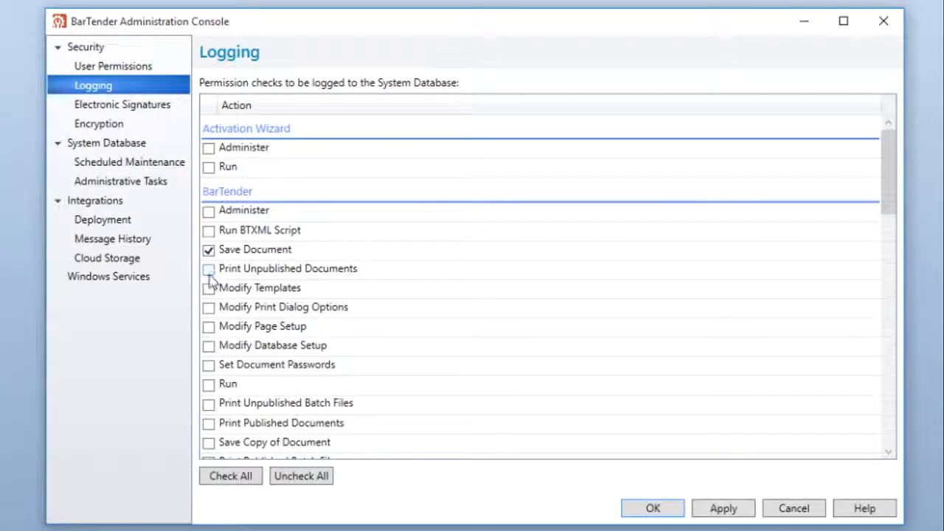
{"action": "left_click", "coordinate": [209, 271]}
{"action": "left_click", "coordinate": [209, 289]}
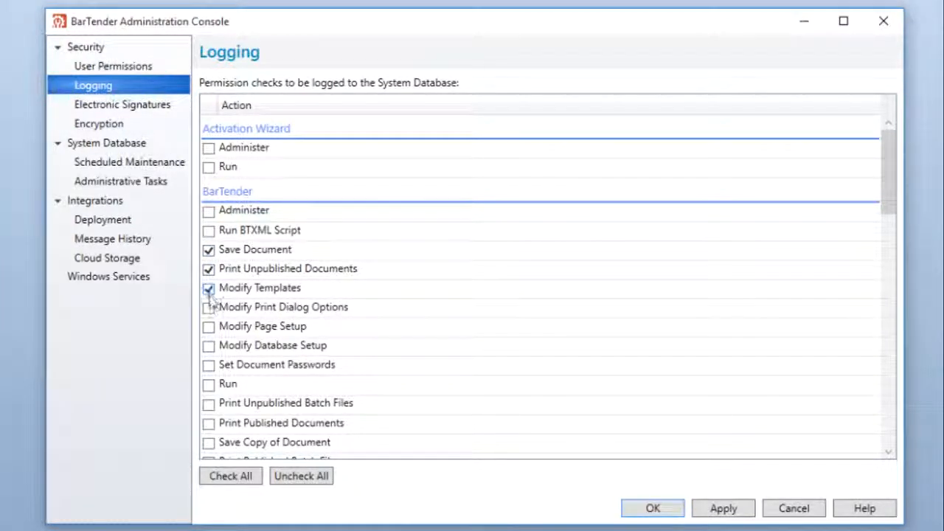
{"action": "left_click", "coordinate": [209, 307]}
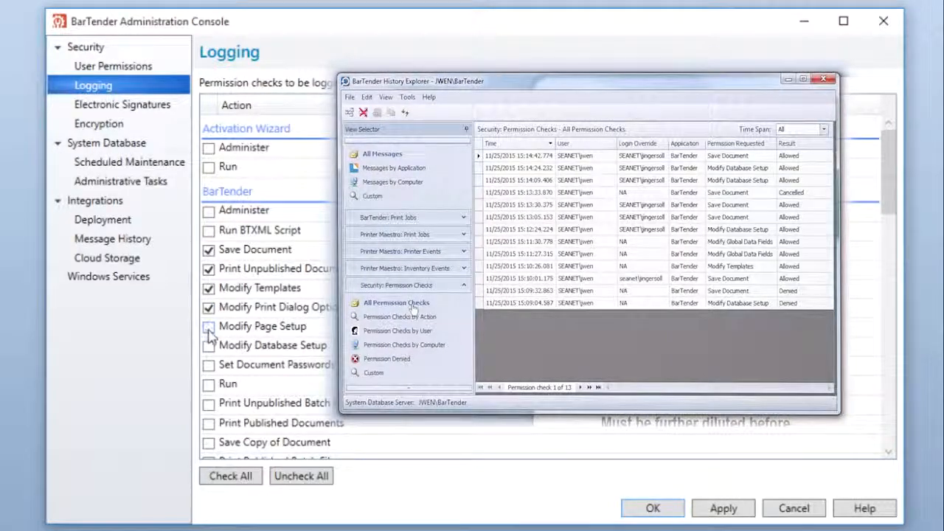
{"action": "left_click", "coordinate": [209, 326]}
{"action": "left_click", "coordinate": [209, 346]}
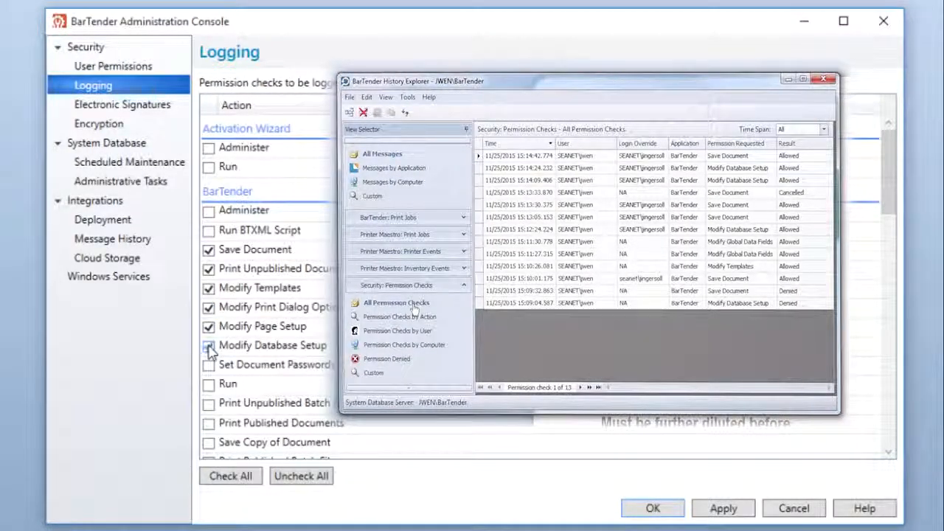
{"action": "left_click", "coordinate": [209, 365]}
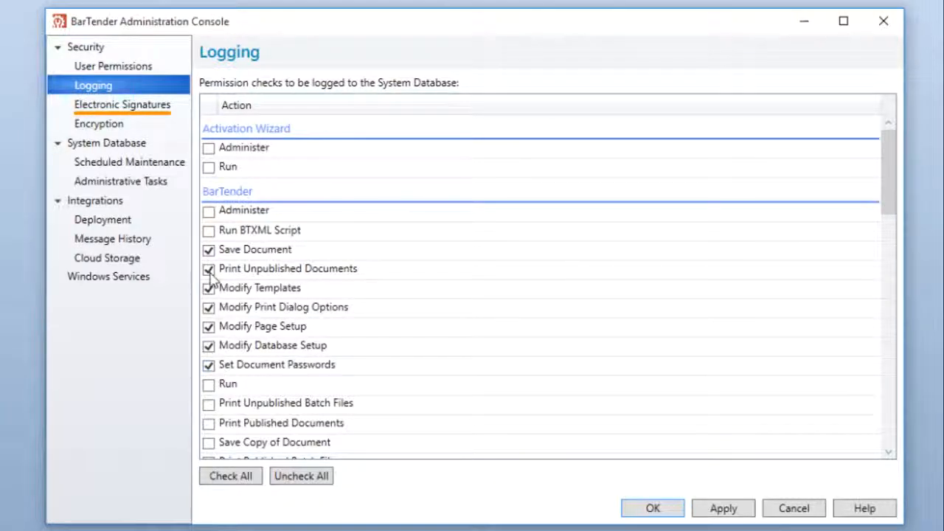
Require an electronic signature for the BarTender actions Set Document Passwords, Modify Database Setup and Modify Templates.
{"action": "left_click", "coordinate": [168, 105]}
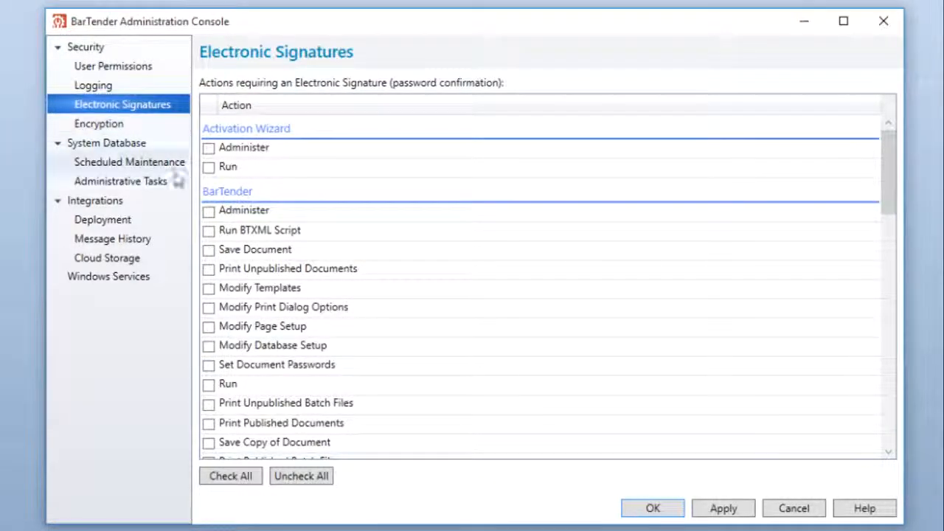
{"action": "left_click", "coordinate": [209, 366]}
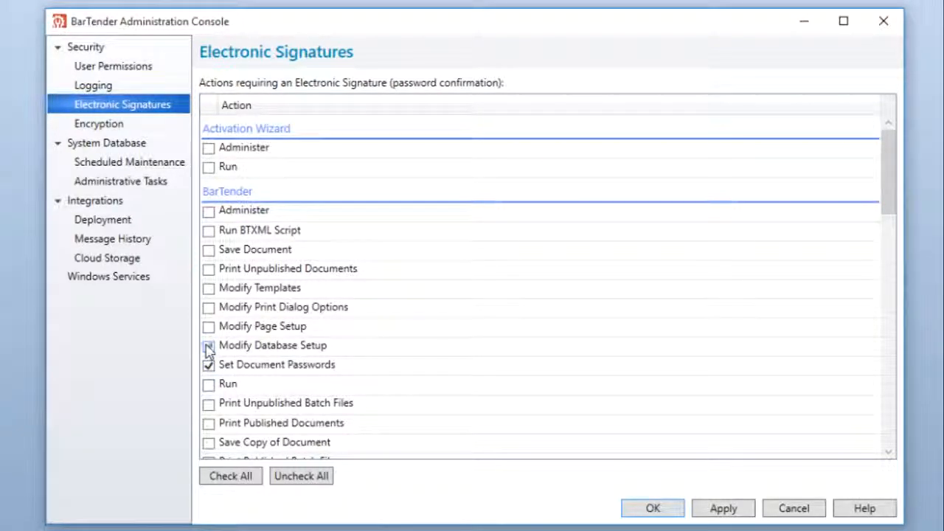
{"action": "left_click", "coordinate": [209, 347]}
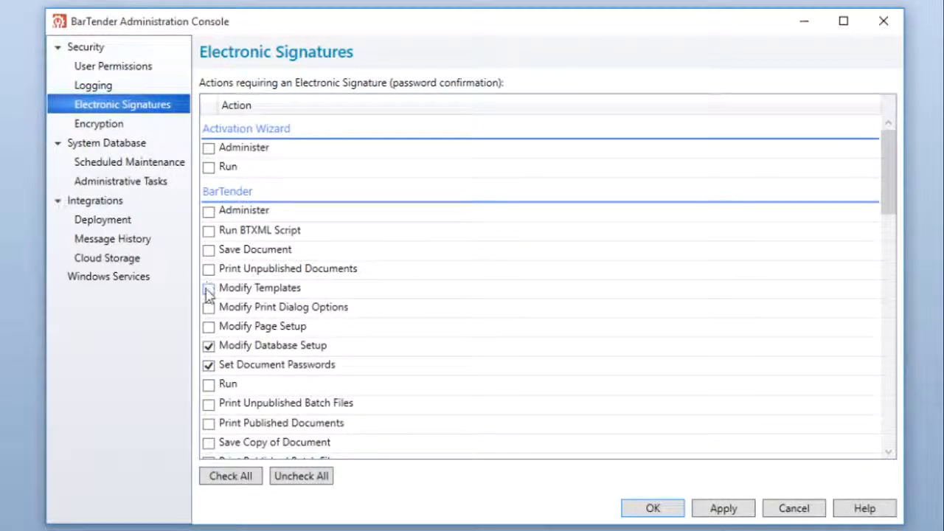
{"action": "left_click", "coordinate": [208, 289]}
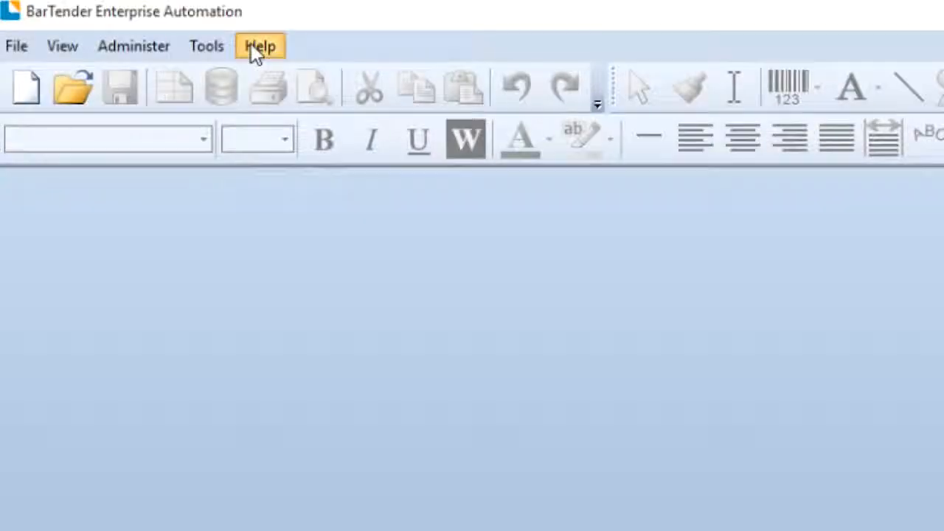
Switch to the main BarTender window and show its available help resources.
{"action": "left_click", "coordinate": [256, 45]}
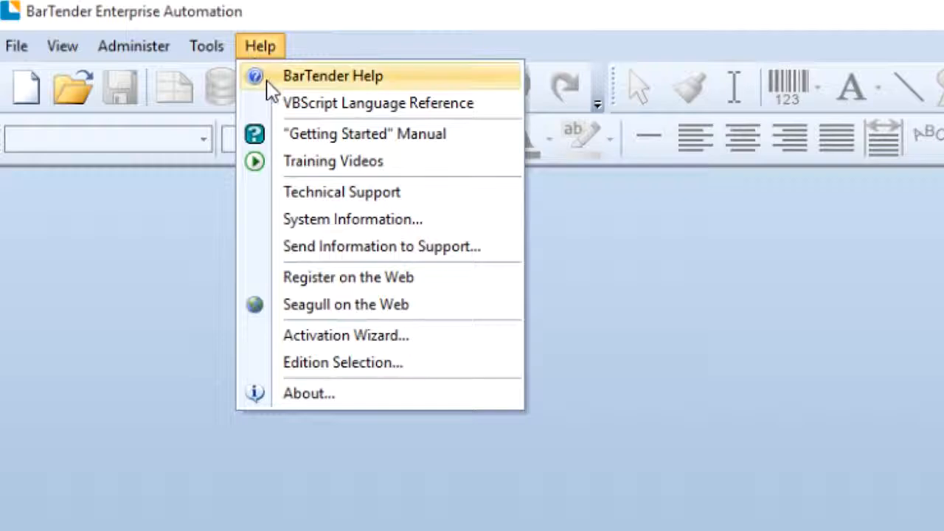